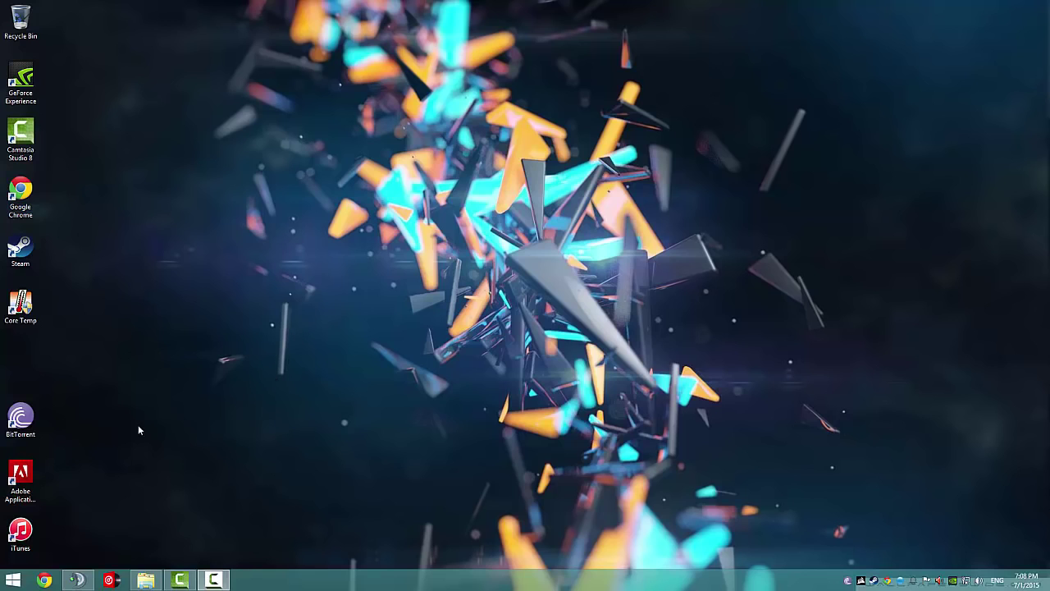
Step: Launch the VirtualDJ fix program, allow it to run, and keep the current version
click(110, 581)
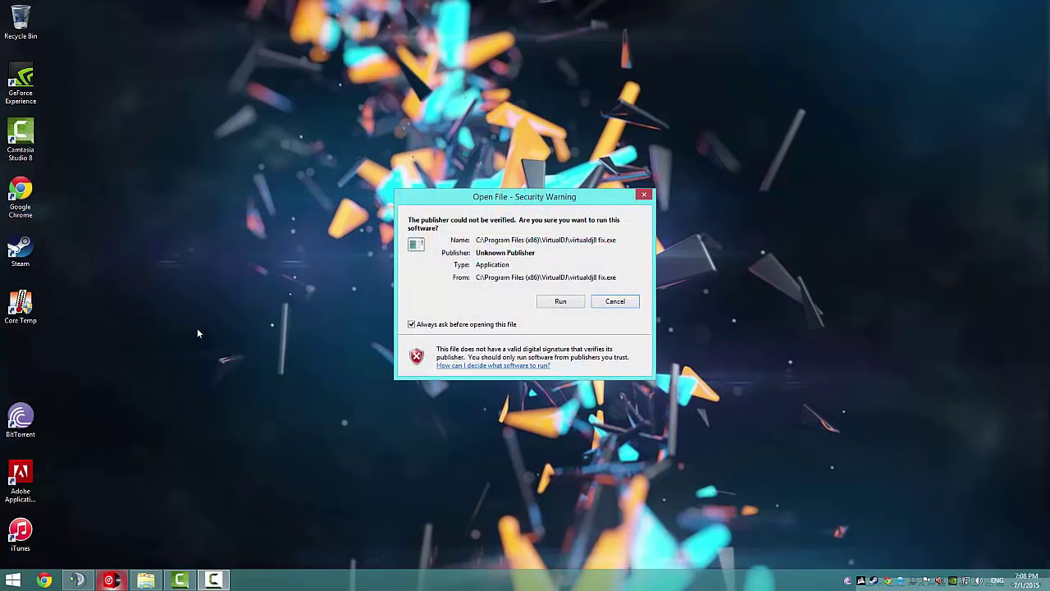
click(560, 301)
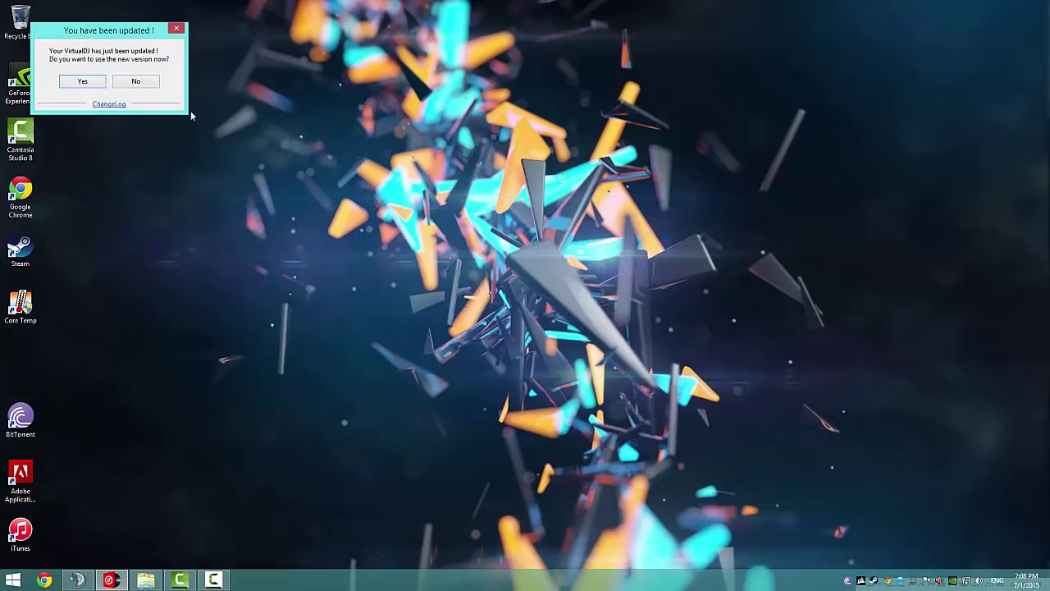
click(138, 81)
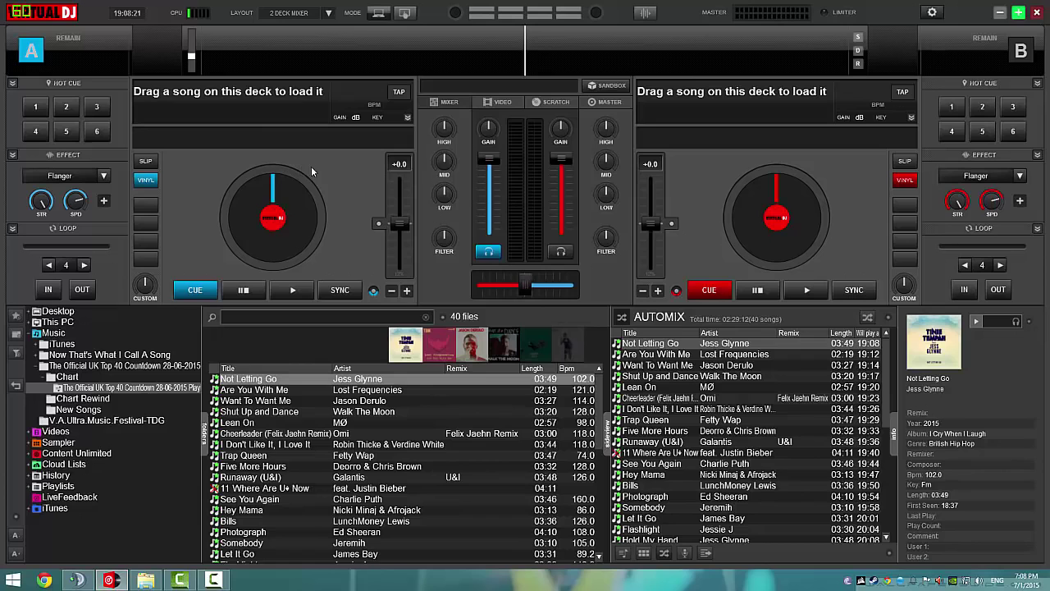
Step: Confirm the PRO Infinity license in settings, then select all 40 Automix tracks
click(931, 13)
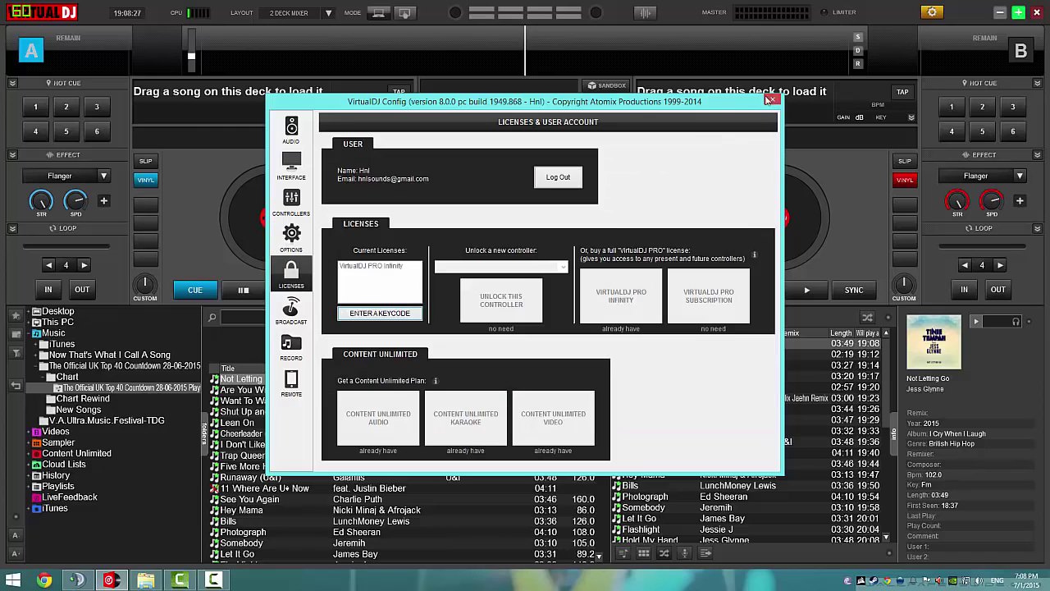
click(770, 99)
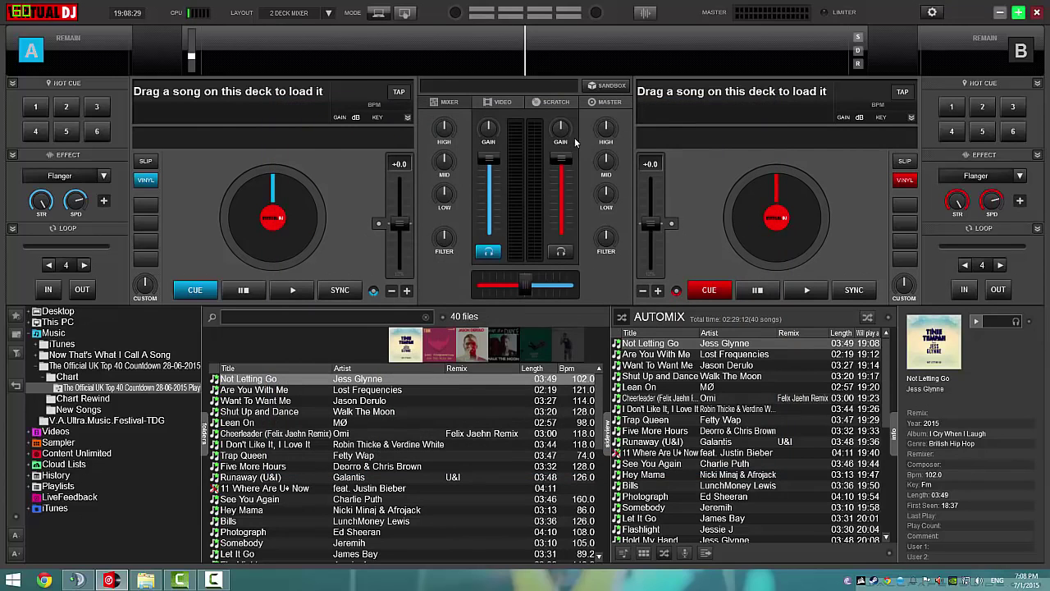
click(717, 350)
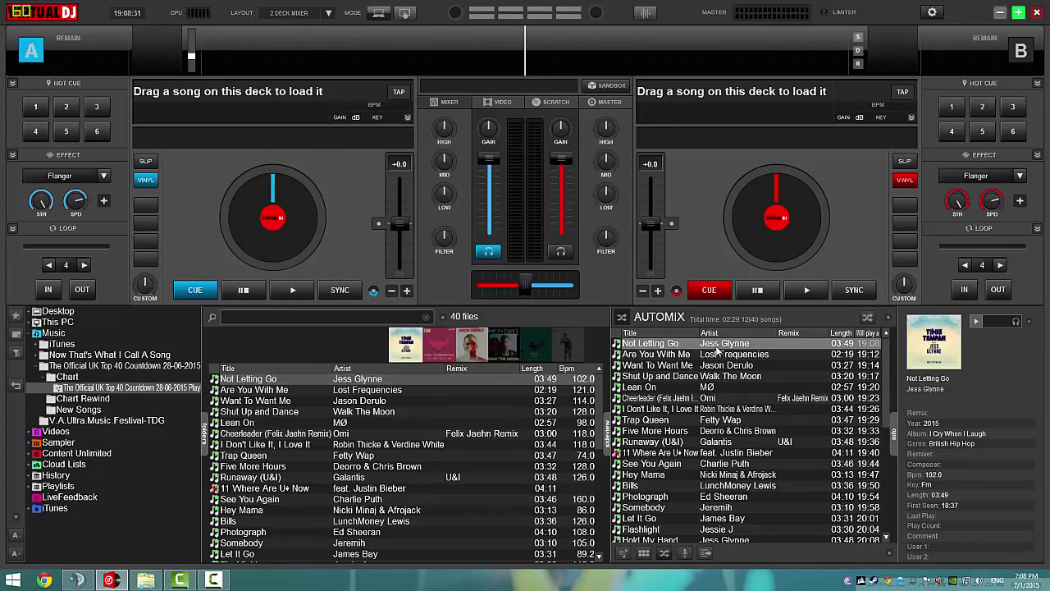
scroll(710, 386, down, 5)
scroll(698, 492, down, 3)
shift+click(686, 537)
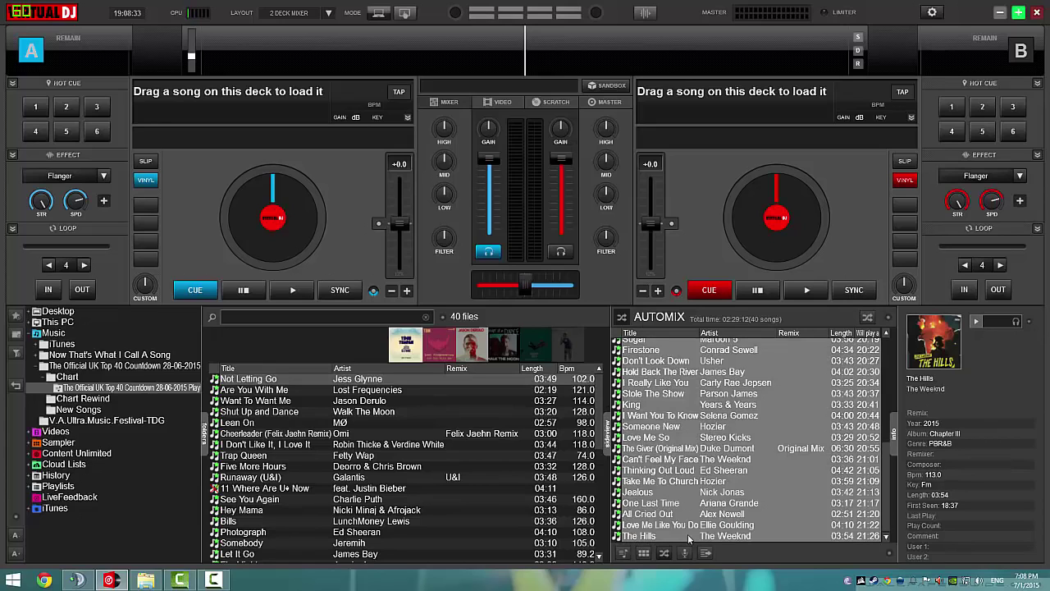
Step: Remove all tracks from the Automix list and expand the Music folder
key(Delete)
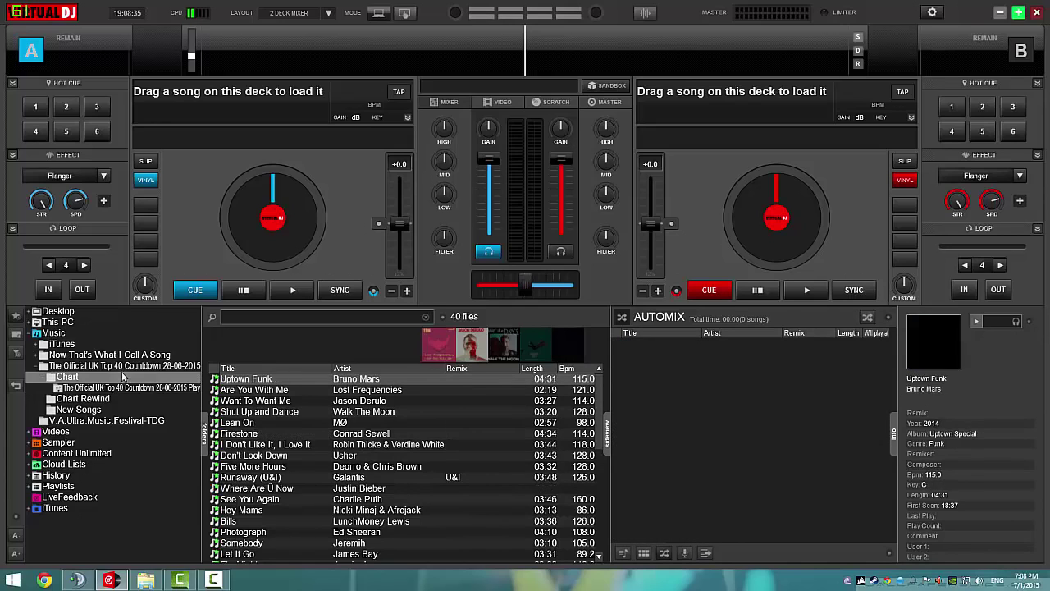
click(43, 337)
click(36, 336)
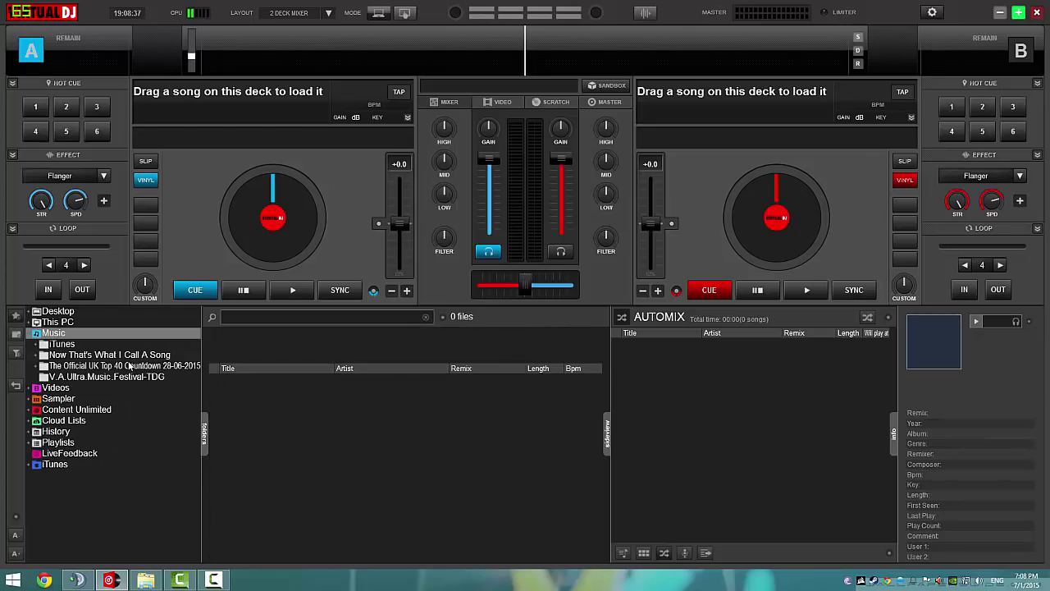
Step: Open the UK Top 40 Countdown Chart folder and load Uptown Funk onto deck A
double_click(123, 367)
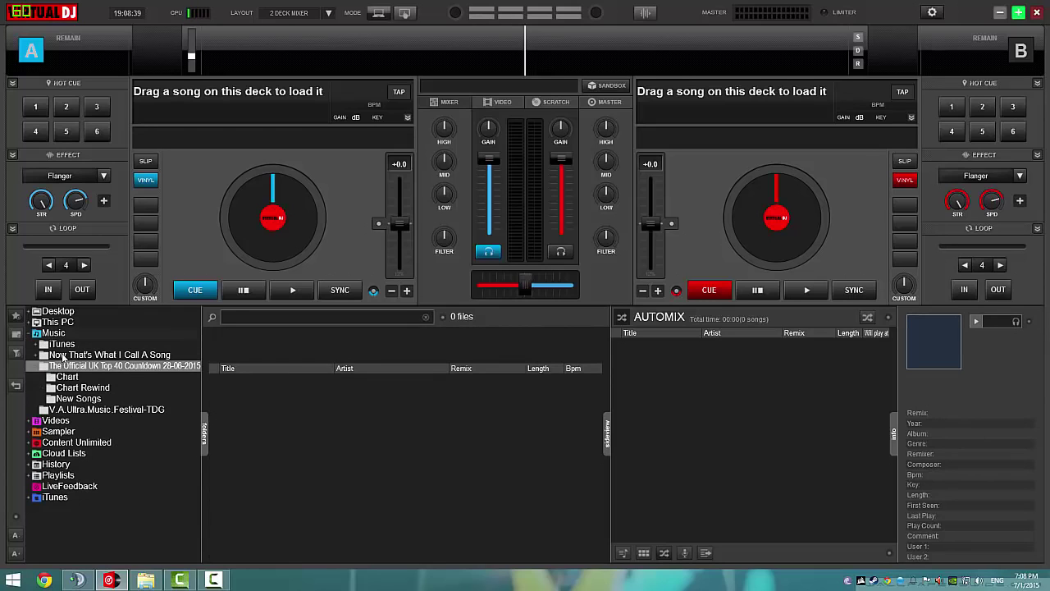
double_click(90, 378)
click(275, 381)
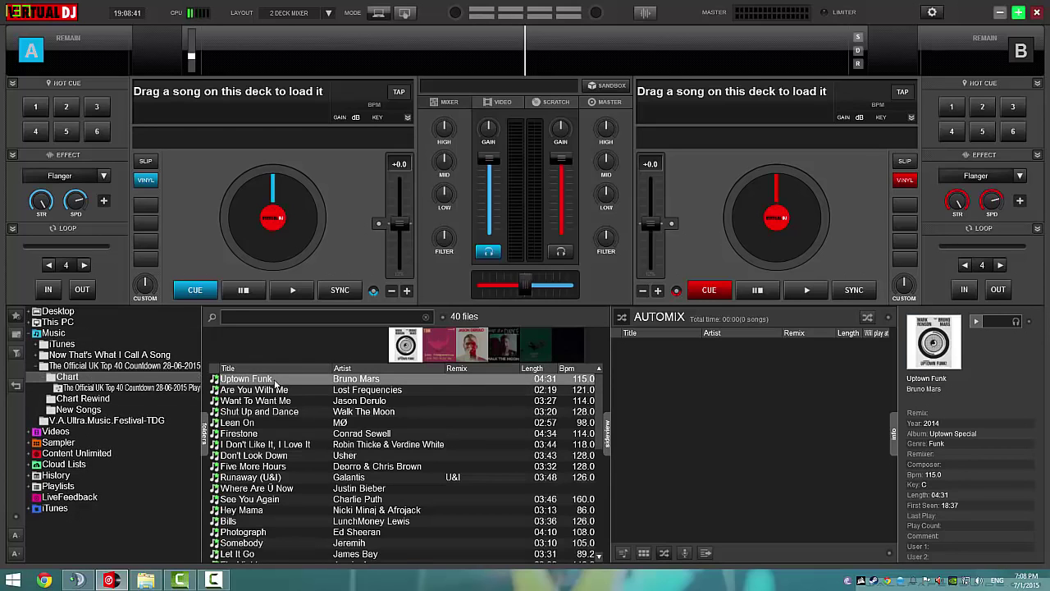
double_click(289, 380)
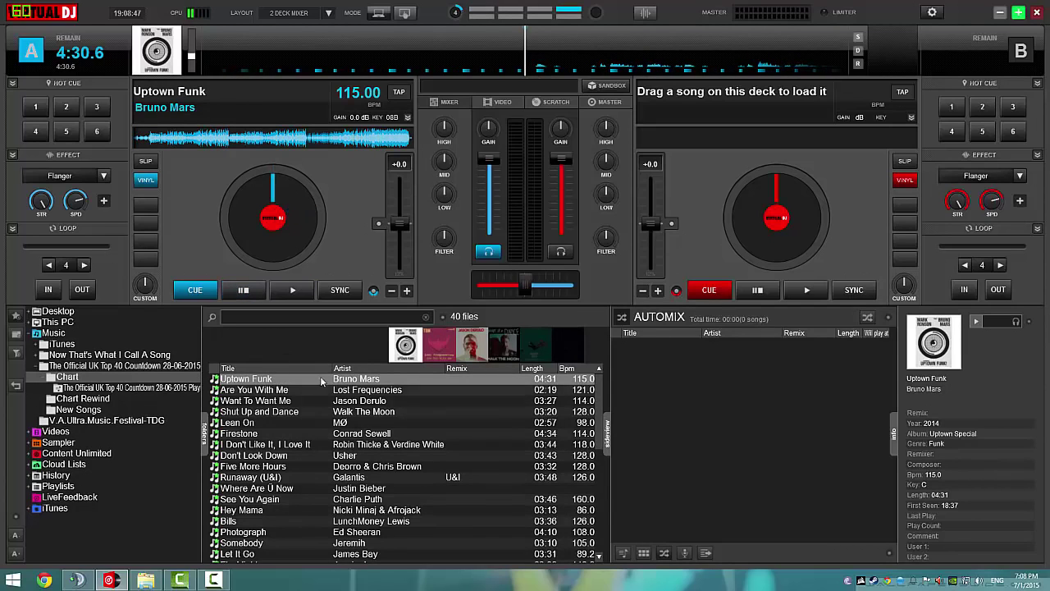
scroll(326, 383, down, 1)
scroll(327, 383, down, 1)
Step: Select the Chart tracks from Bills through Trap Queen and drag them toward Automix
shift+click(320, 478)
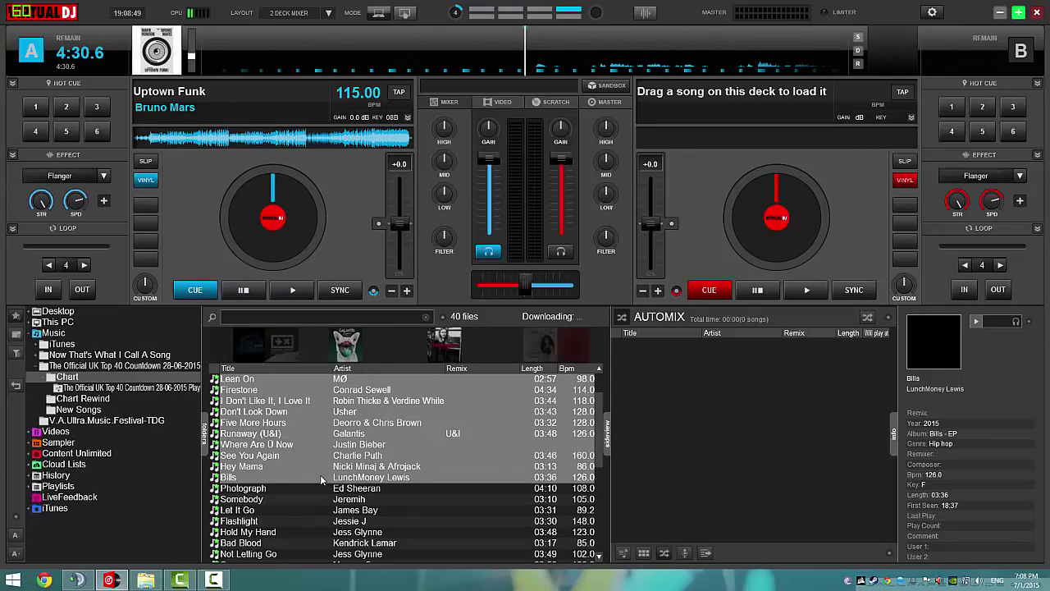
scroll(314, 487, down, 3)
scroll(314, 487, down, 3)
shift+click(262, 521)
scroll(328, 525, down, 2)
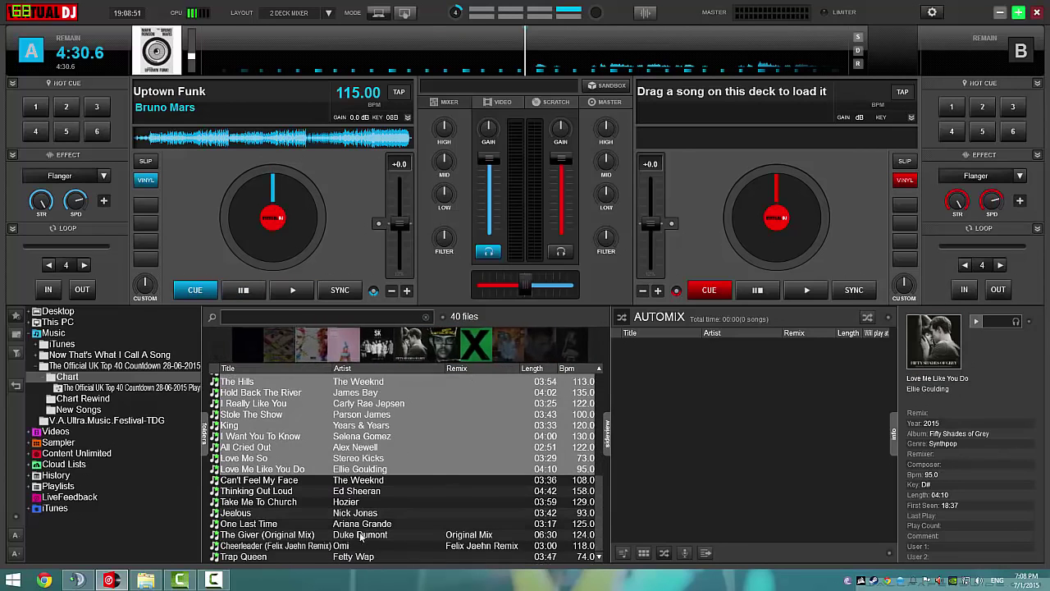
shift+click(355, 557)
scroll(356, 533, up, 3)
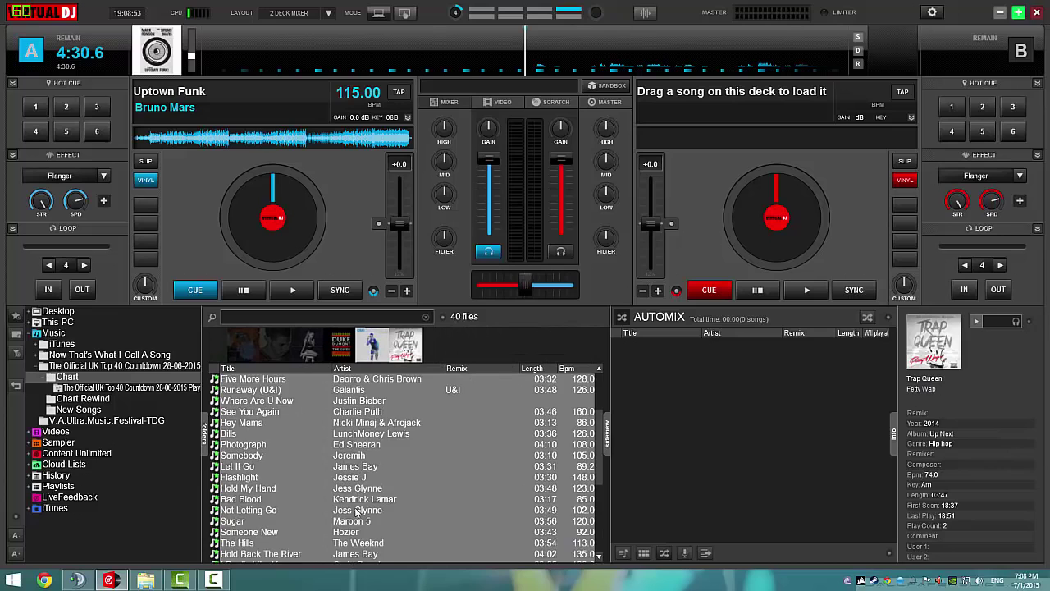
scroll(355, 513, down, 3)
scroll(307, 411, up, 3)
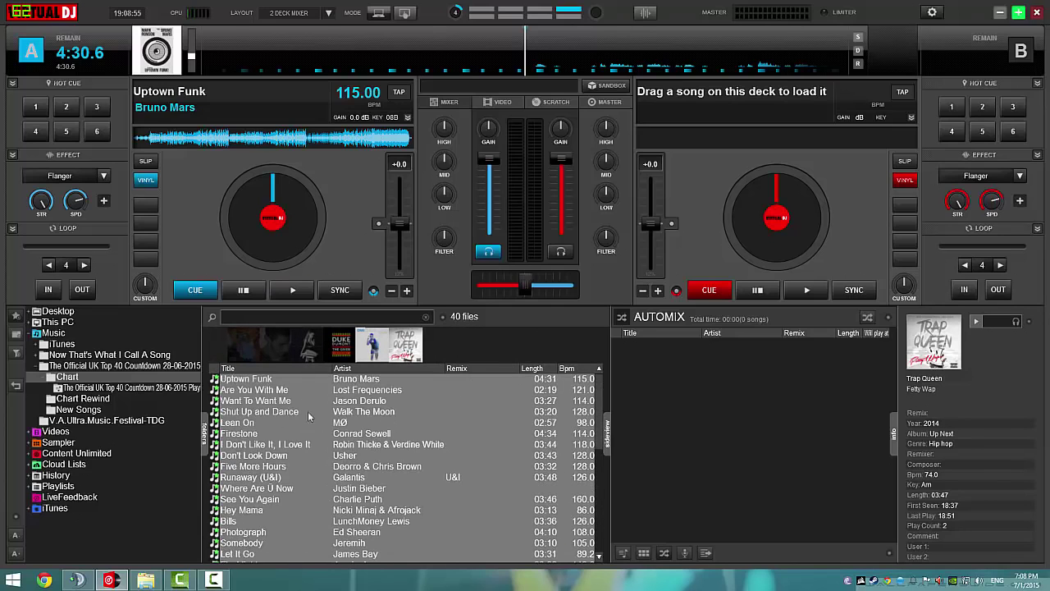
scroll(321, 437, down, 3)
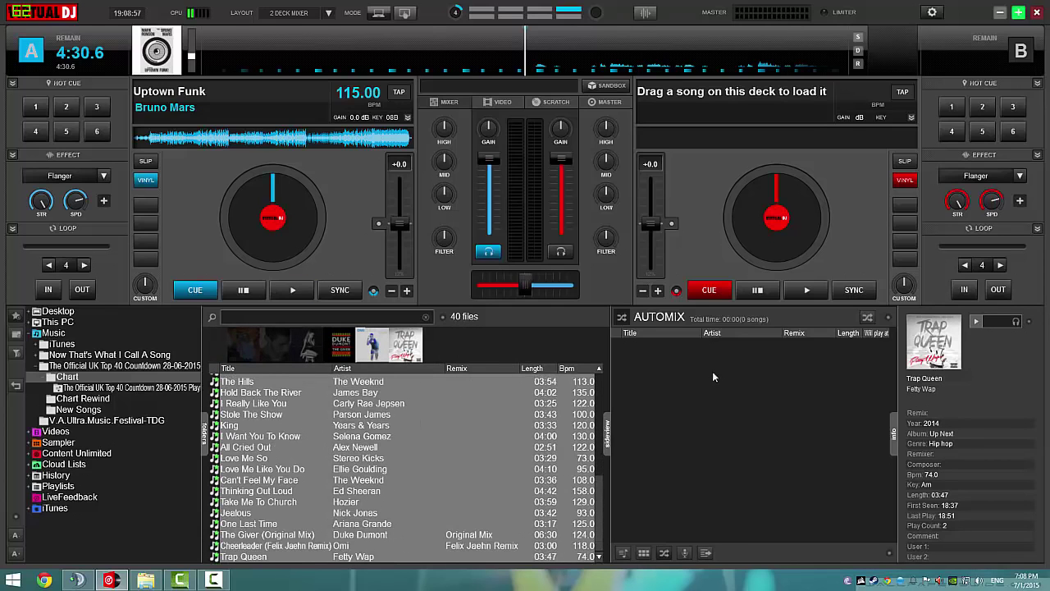
drag(500, 435, 542, 479)
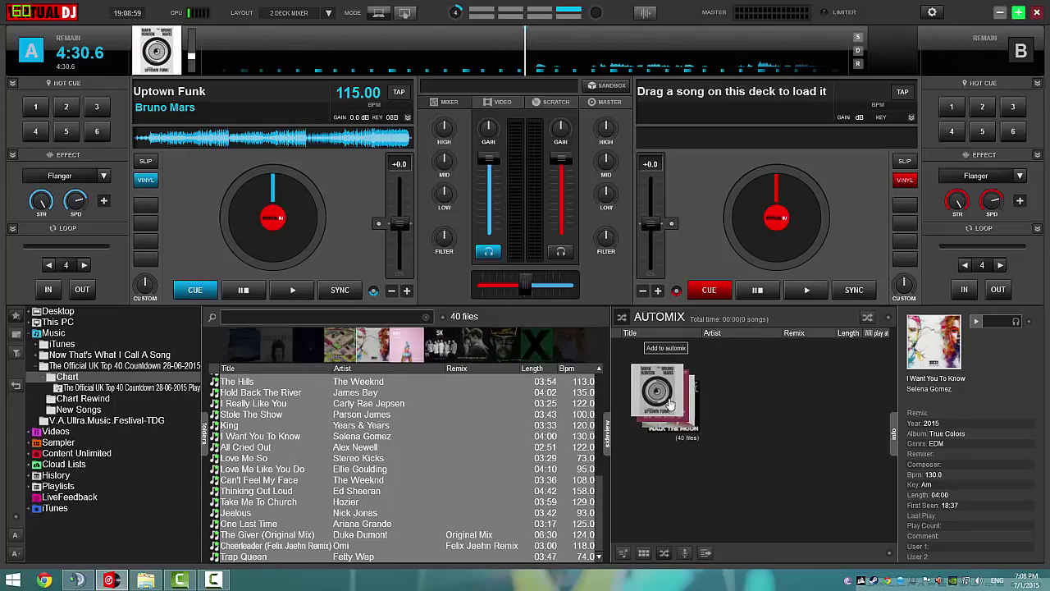
Step: Cycle the side panel through Sidelist, Sampler and Chart views, ending back on Automix
click(643, 553)
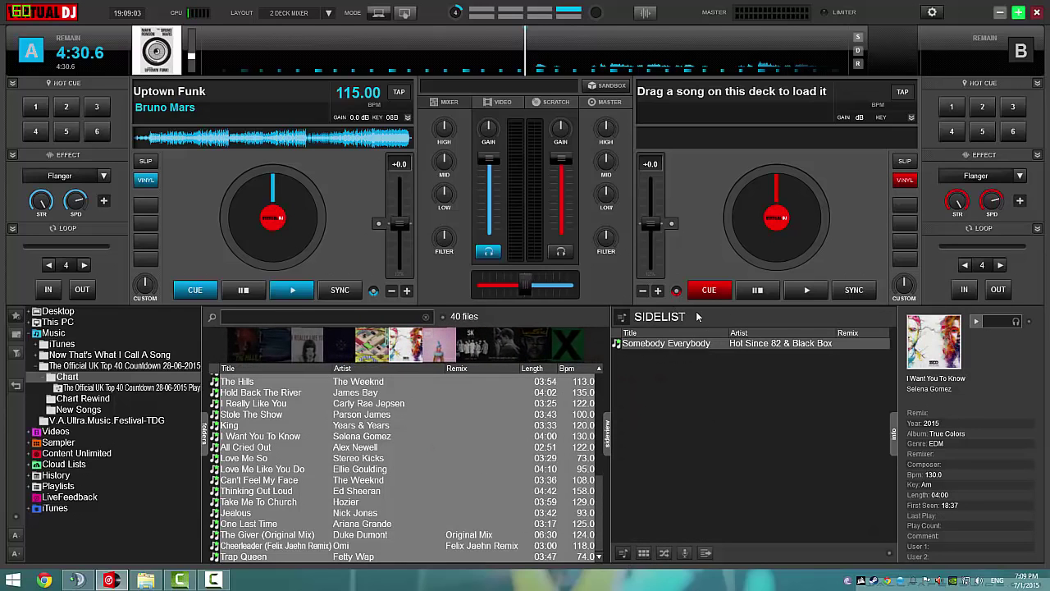
click(644, 552)
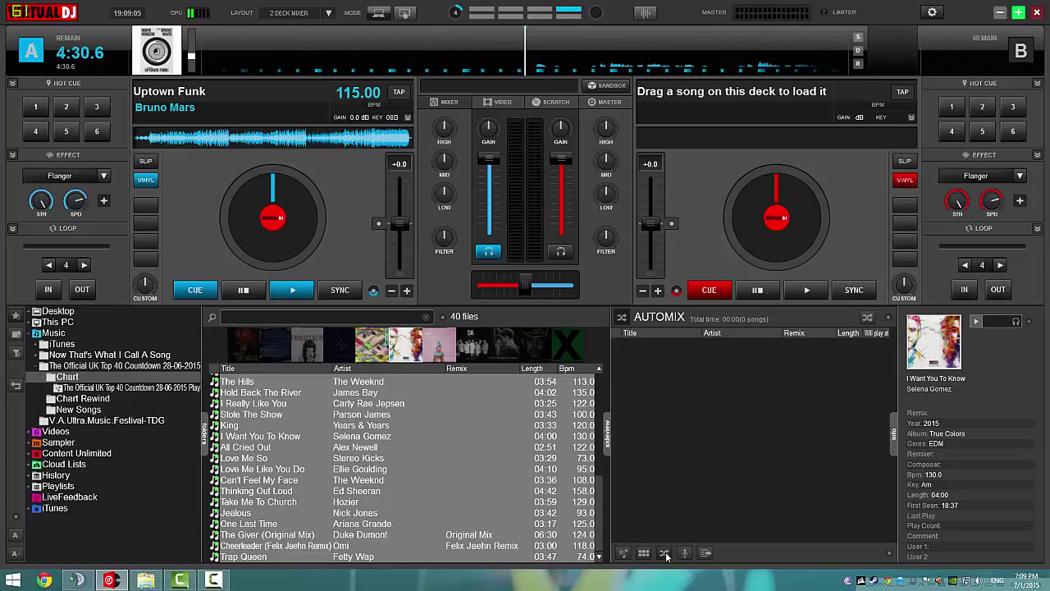
click(684, 553)
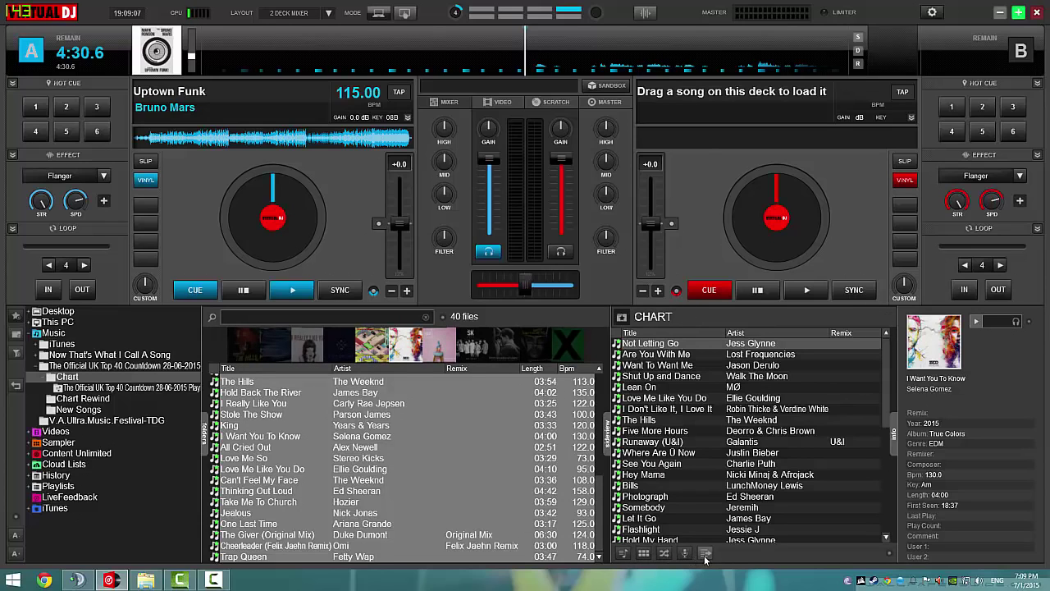
click(621, 552)
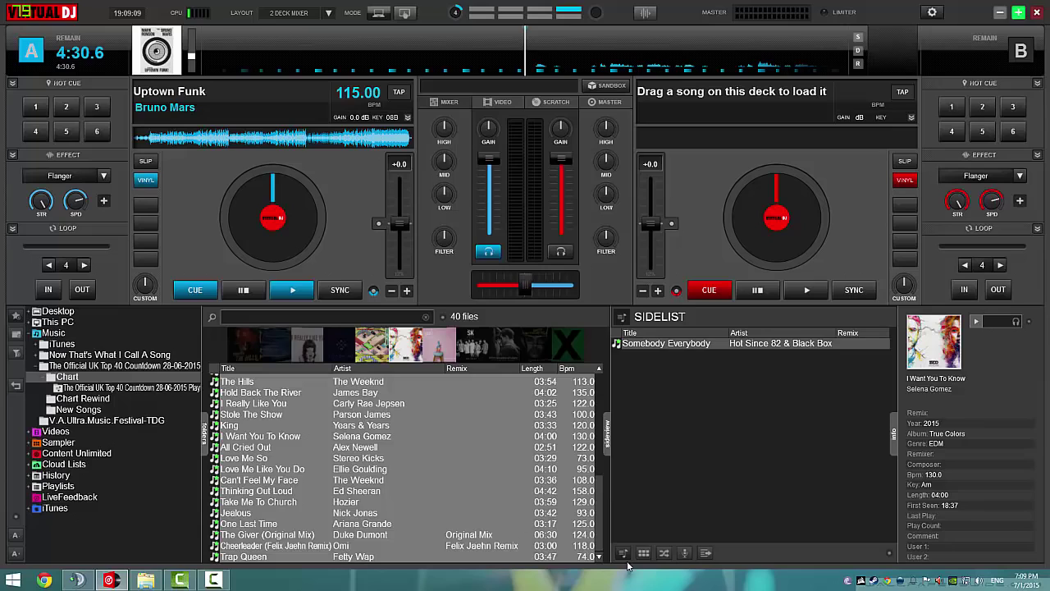
click(643, 553)
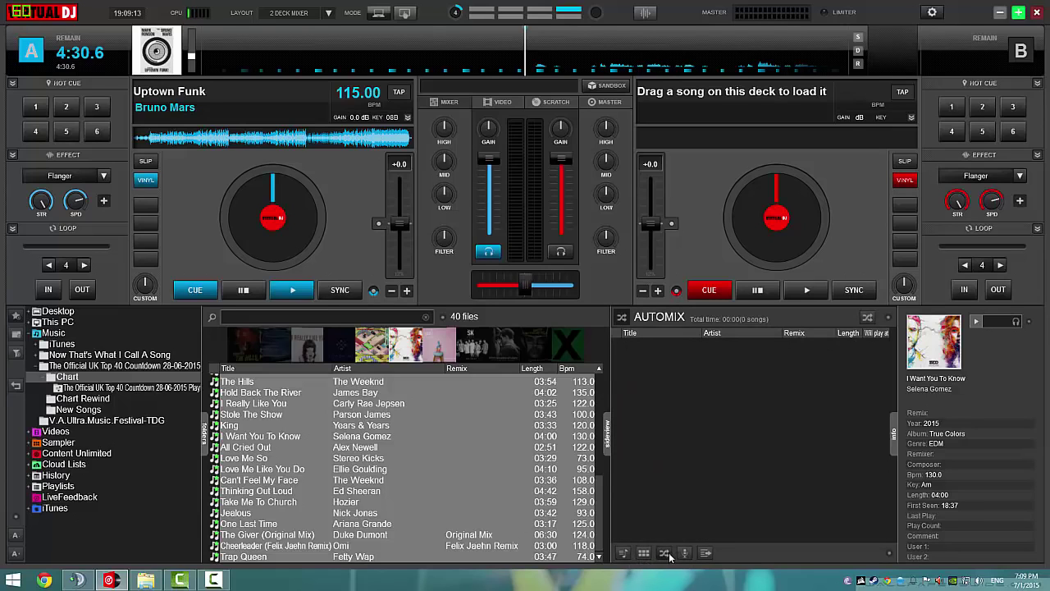
Step: Add all 40 Chart tracks to Automix and pick Uptown Funk as the first track
drag(398, 471, 689, 424)
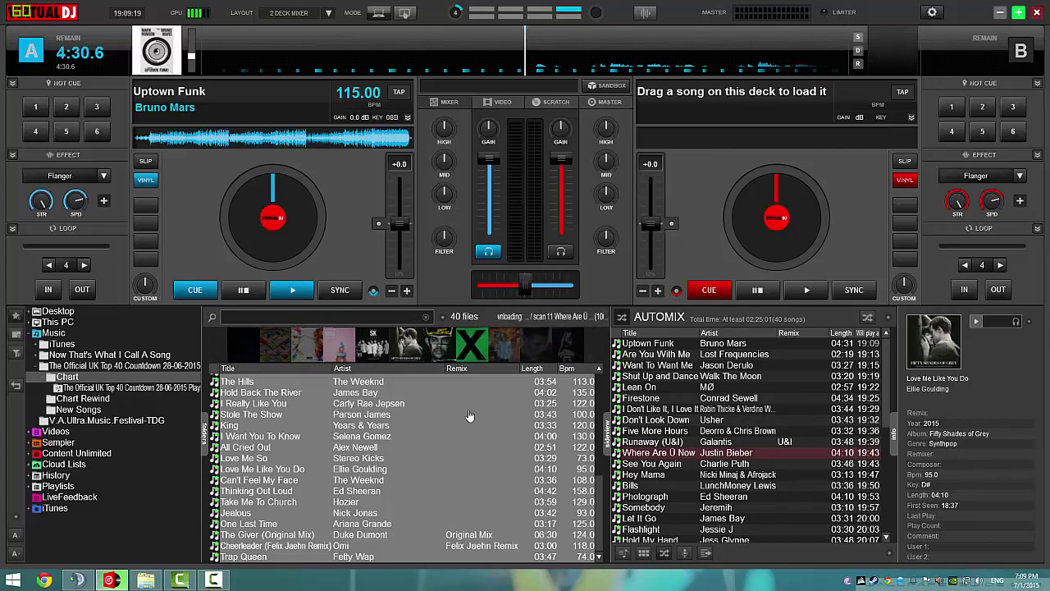
mouse_move(470, 415)
mouse_down()
mouse_move(675, 393)
mouse_move(430, 435)
mouse_up()
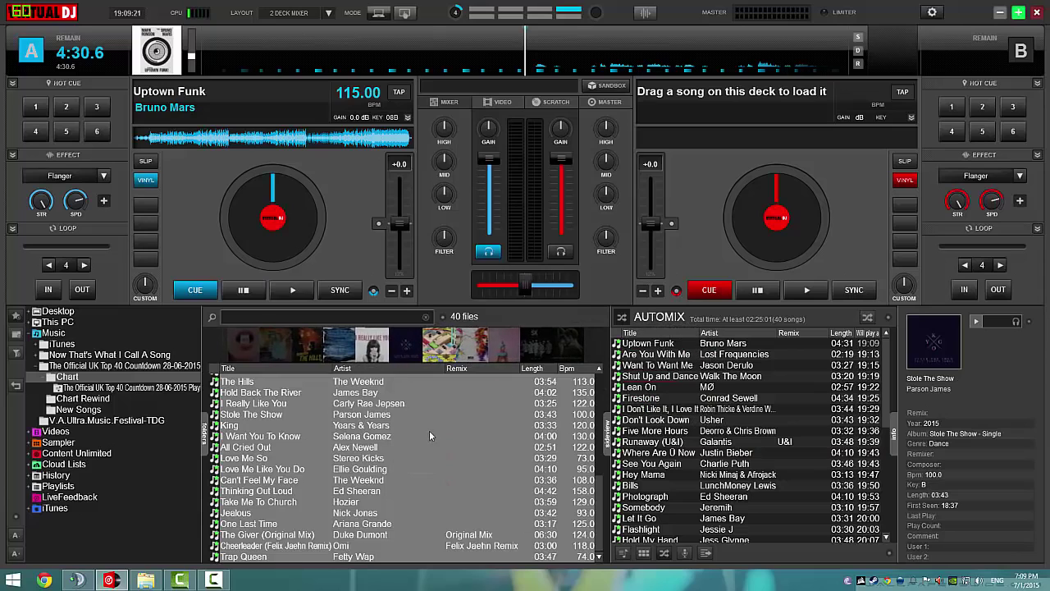
click(678, 343)
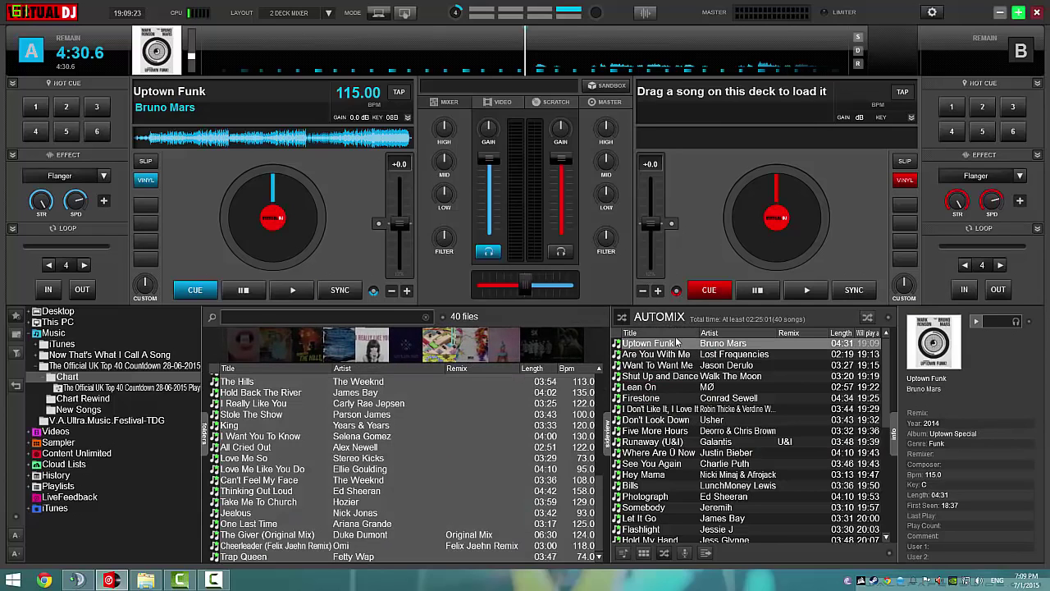
click(866, 319)
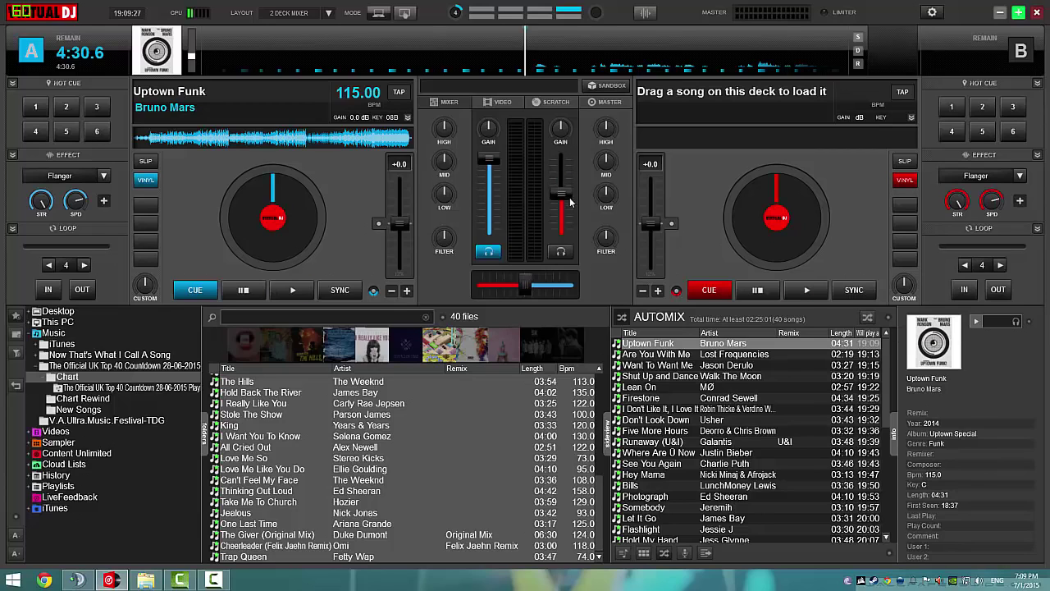
Step: Start Automix, lower deck A's volume, and skip through Uptown Funk and Are You With Me
click(868, 319)
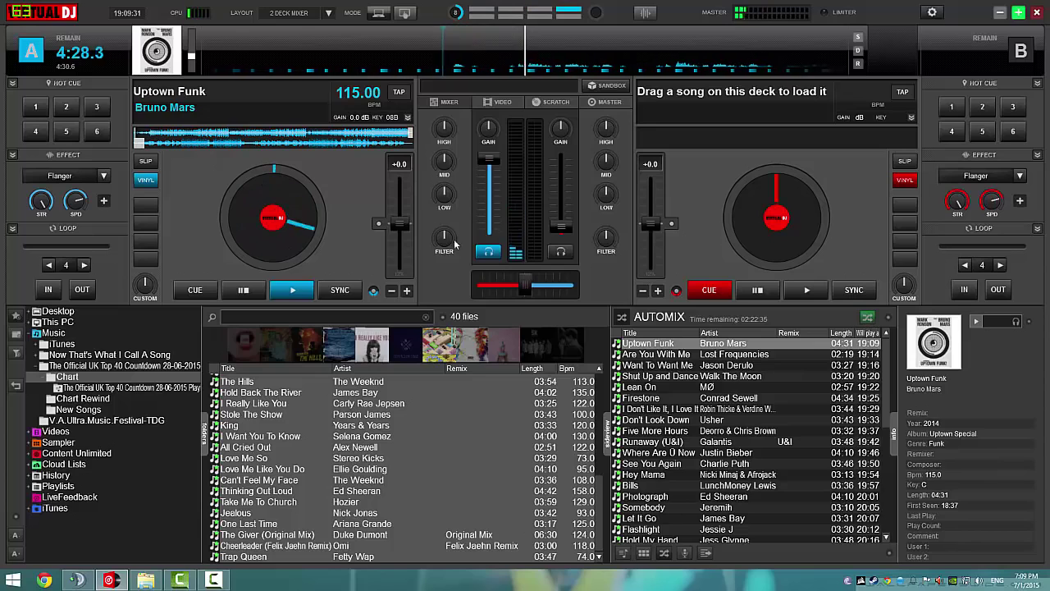
drag(489, 158, 488, 217)
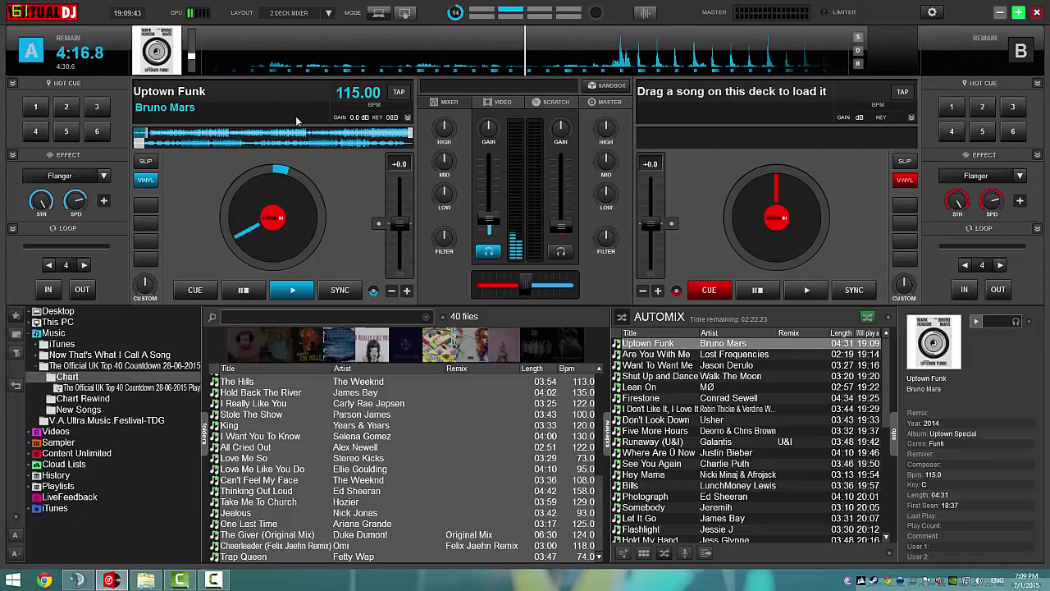
click(343, 134)
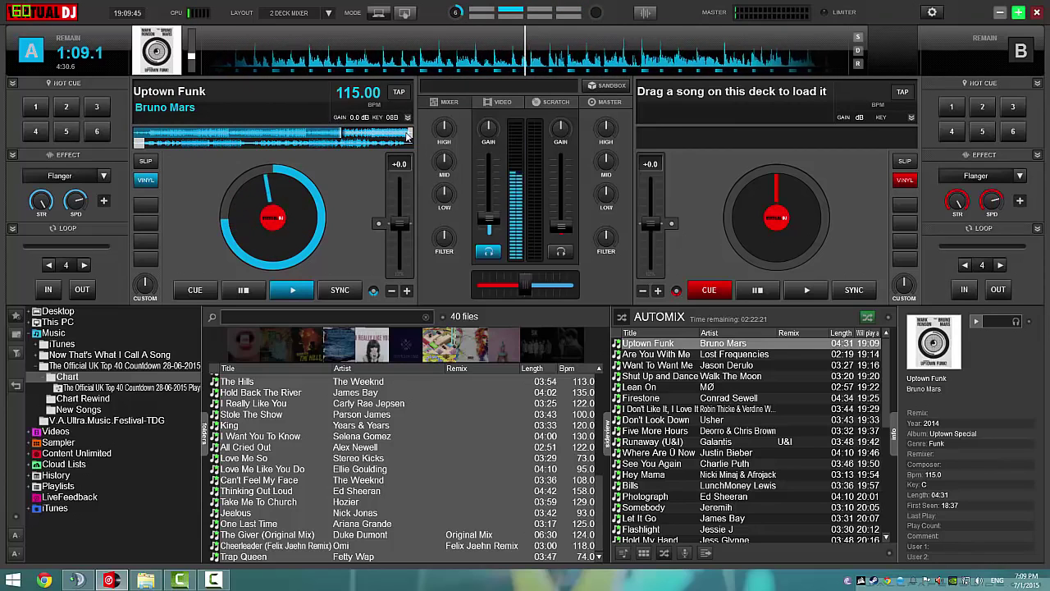
click(407, 134)
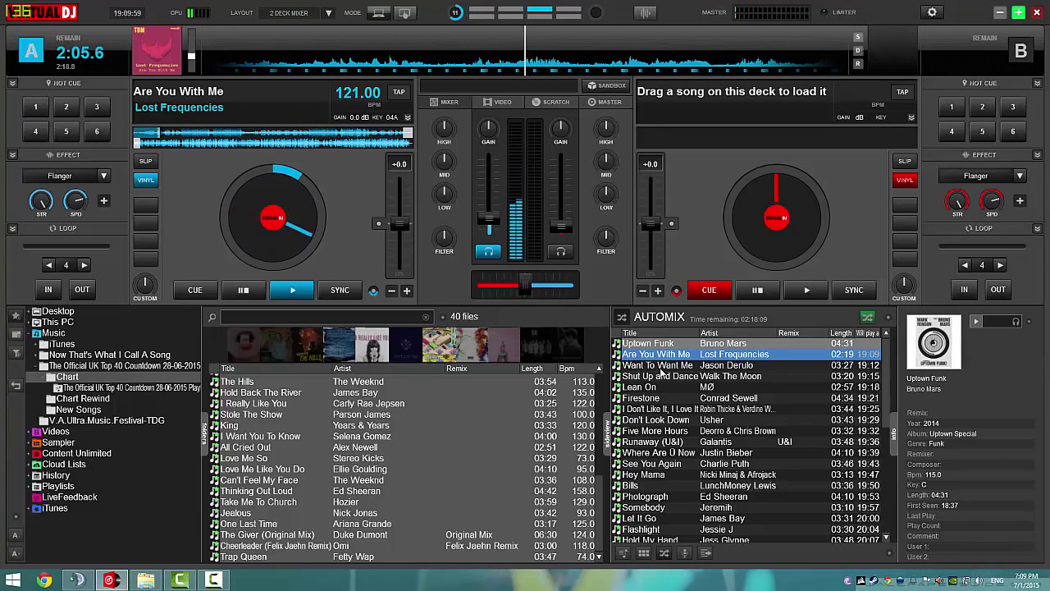
click(402, 133)
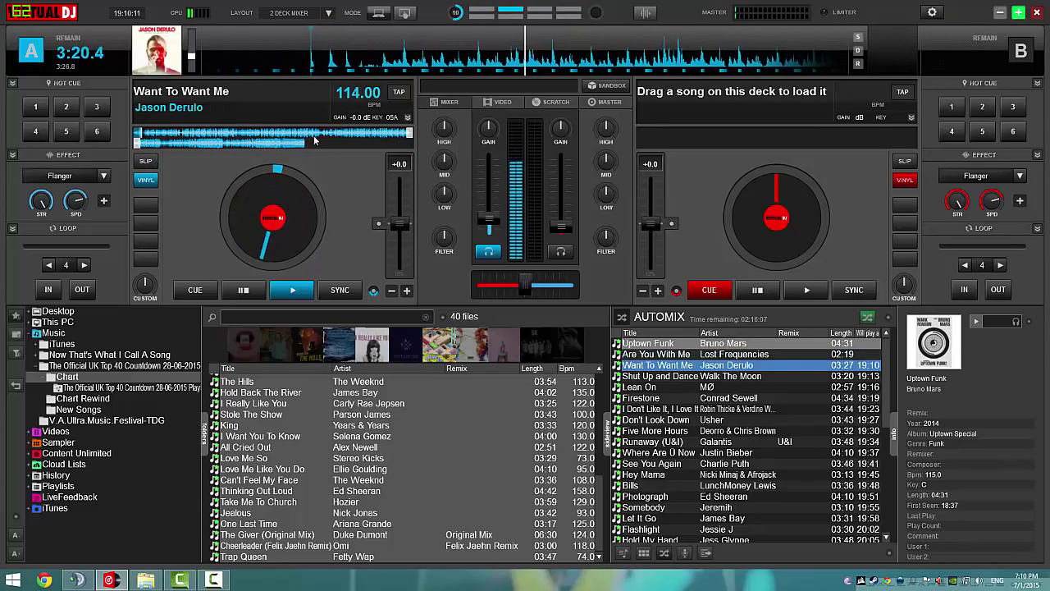
scroll(820, 397, down, 5)
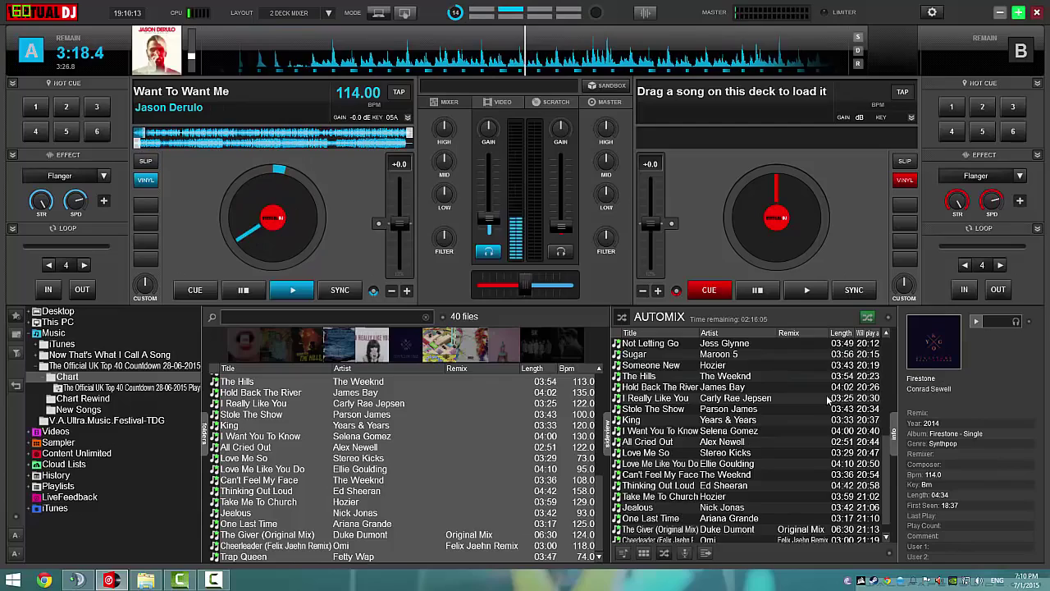
scroll(828, 400, up, 2)
scroll(828, 399, up, 3)
scroll(369, 394, up, 1)
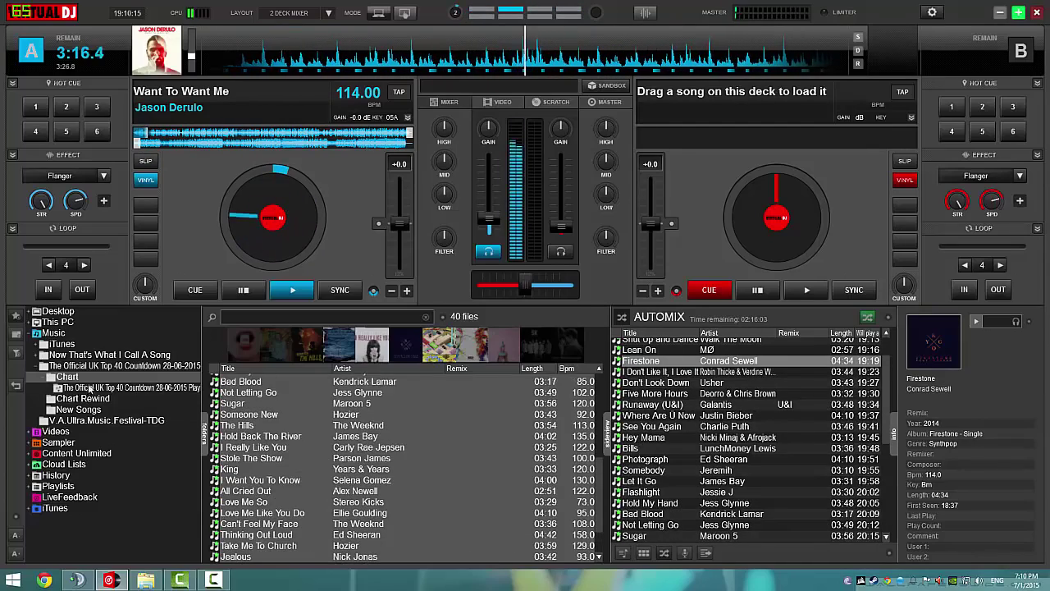
Step: Open CD1 of Now That's What I Call A Song and drag All Of Me onward into Automix
click(91, 387)
click(123, 365)
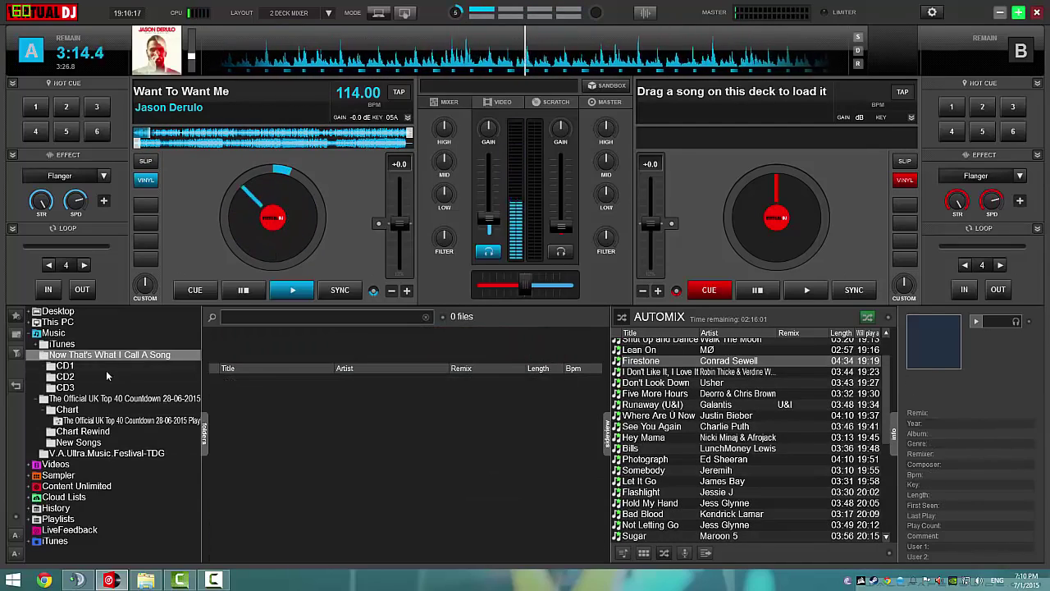
click(66, 365)
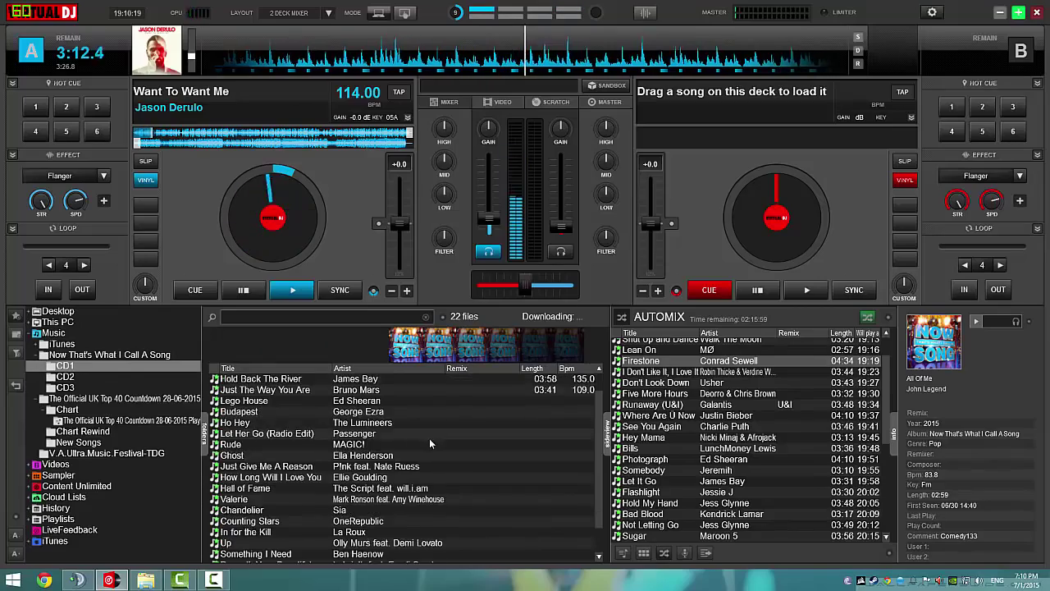
shift+click(402, 499)
drag(402, 499, 632, 410)
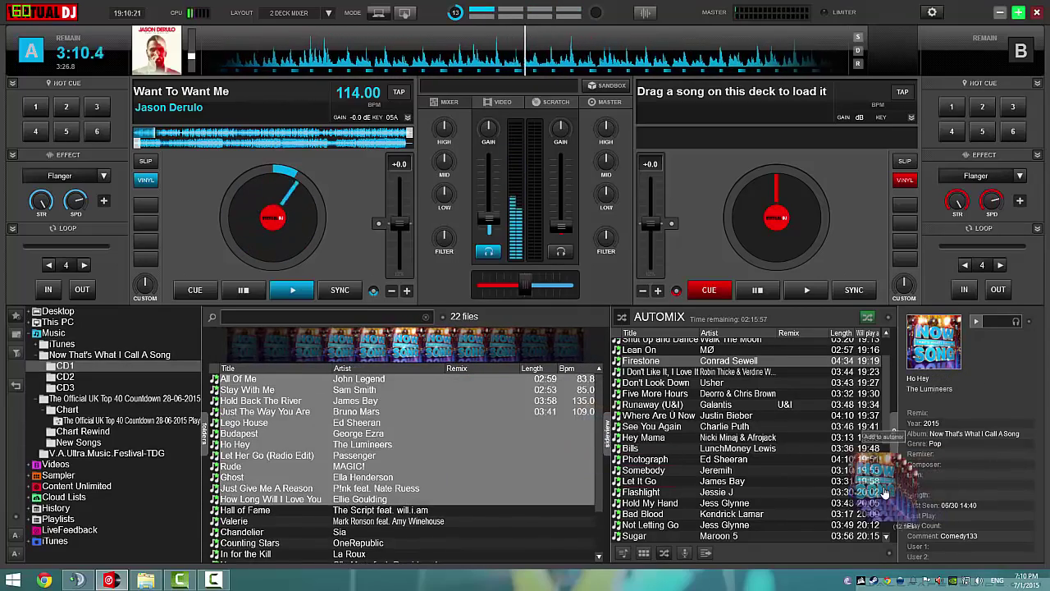
drag(867, 474, 869, 484)
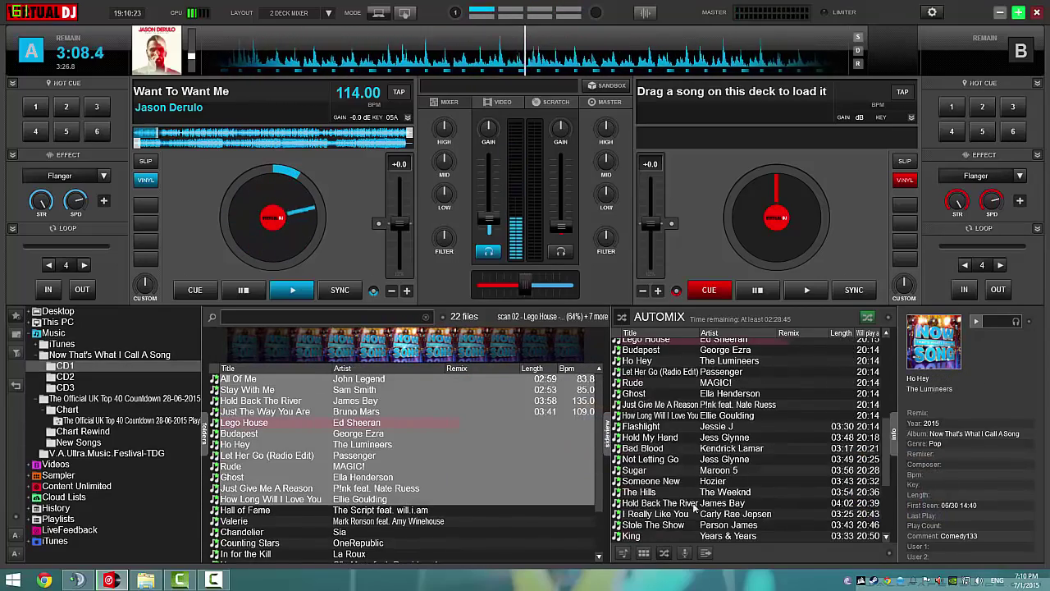
scroll(800, 445, down, 4)
scroll(800, 445, up, 5)
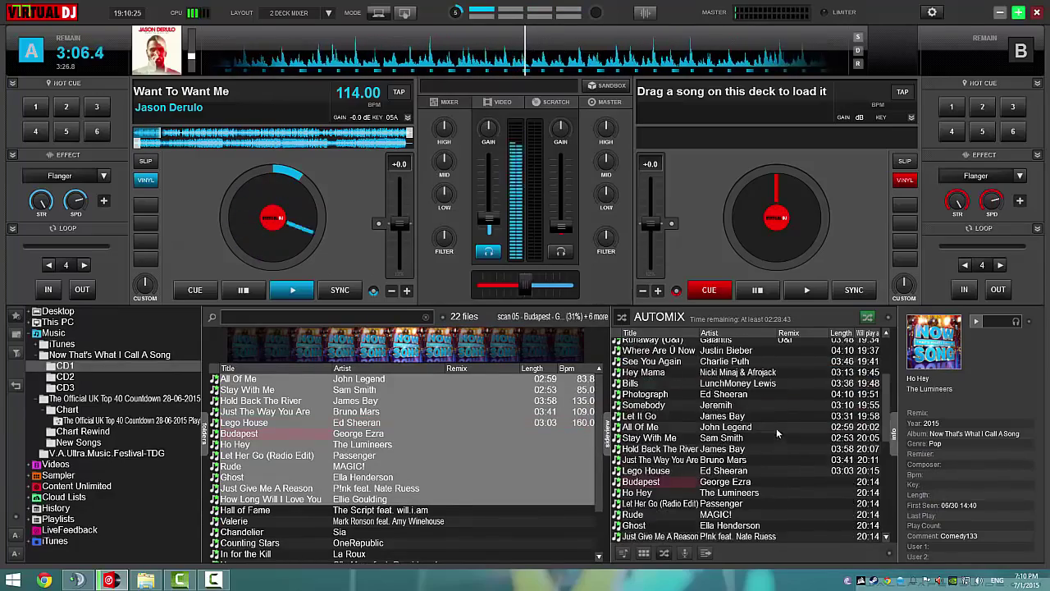
scroll(788, 427, up, 5)
scroll(774, 397, down, 3)
scroll(774, 397, down, 3)
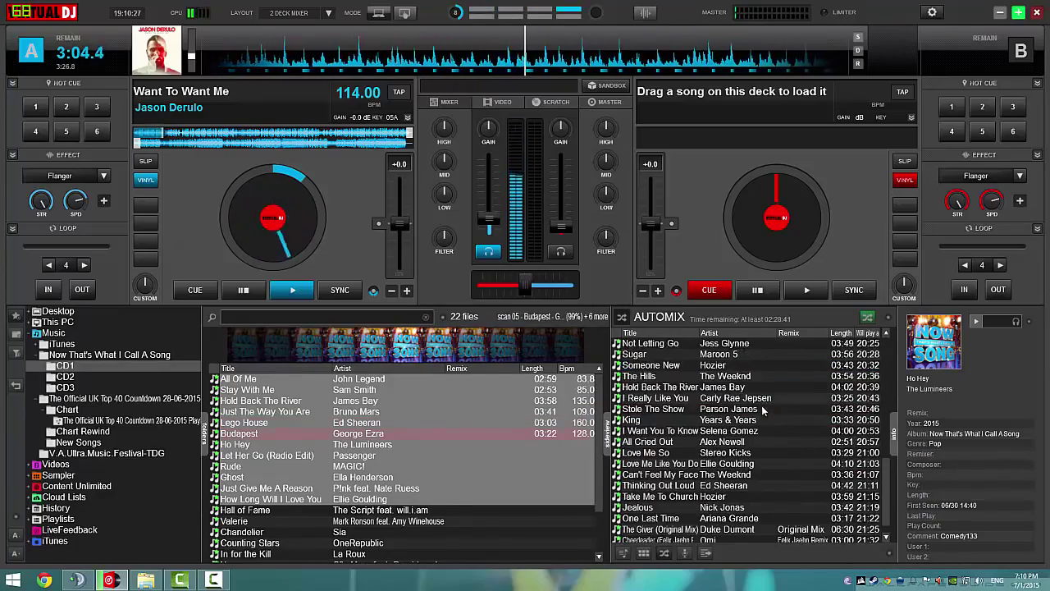
scroll(771, 406, down, 3)
scroll(769, 414, up, 5)
scroll(767, 422, down, 5)
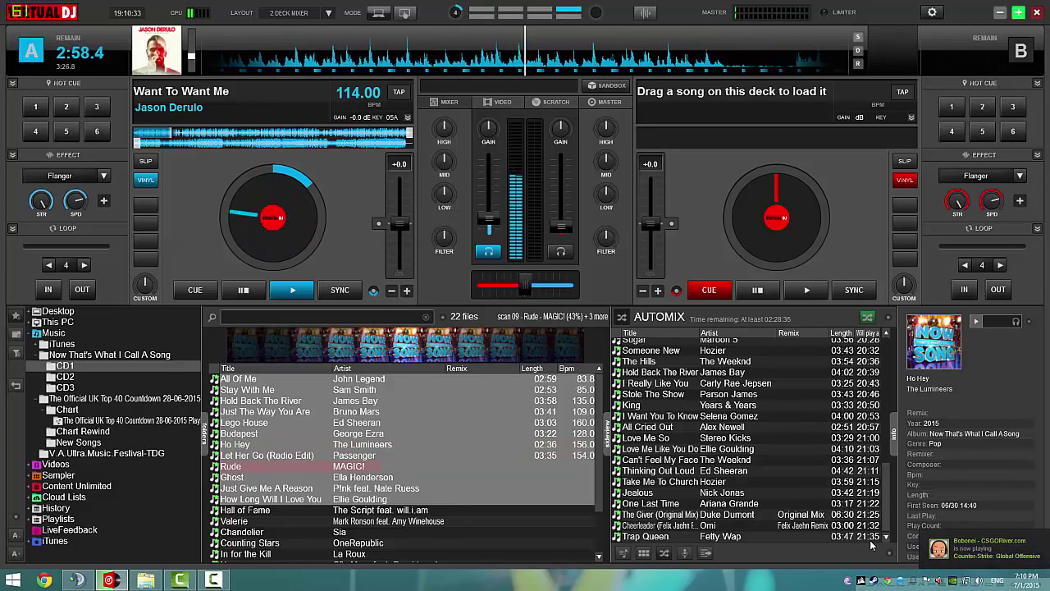
scroll(859, 539, up, 2)
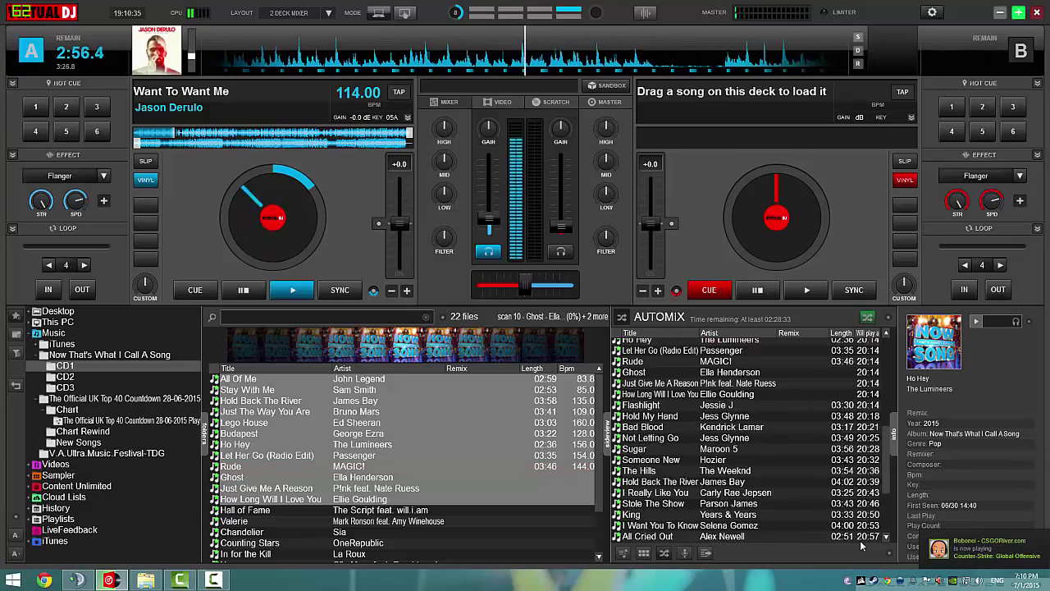
scroll(859, 541, up, 3)
scroll(858, 542, up, 2)
scroll(858, 543, down, 4)
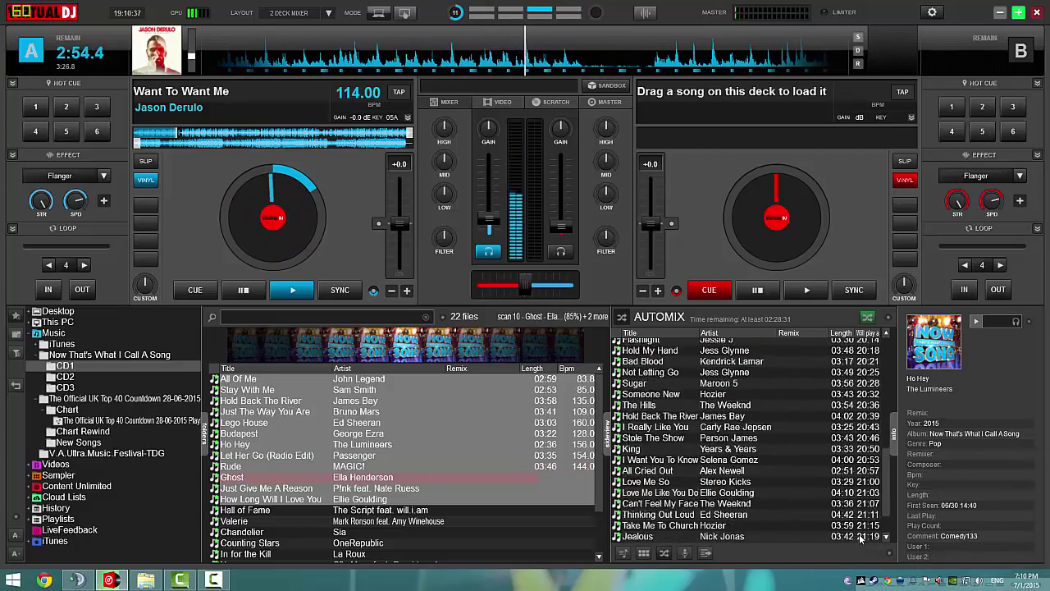
scroll(858, 542, down, 2)
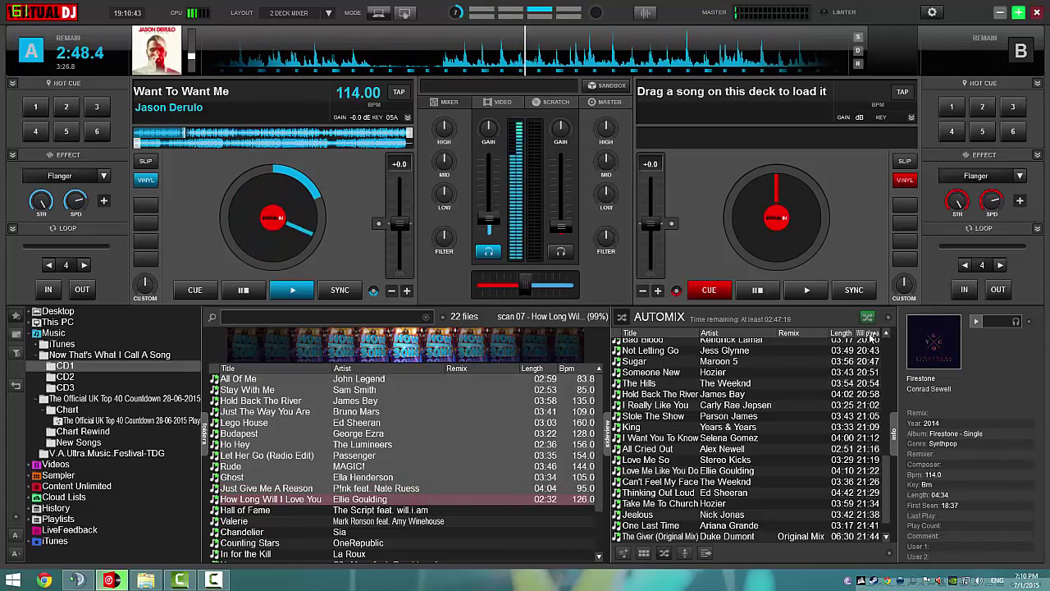
scroll(807, 493, down, 1)
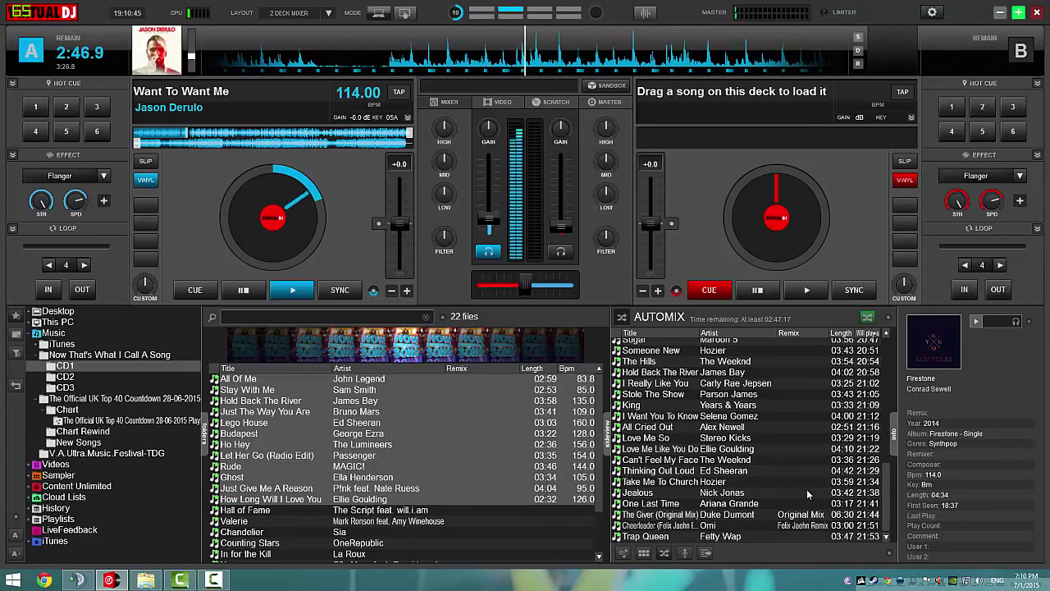
click(838, 534)
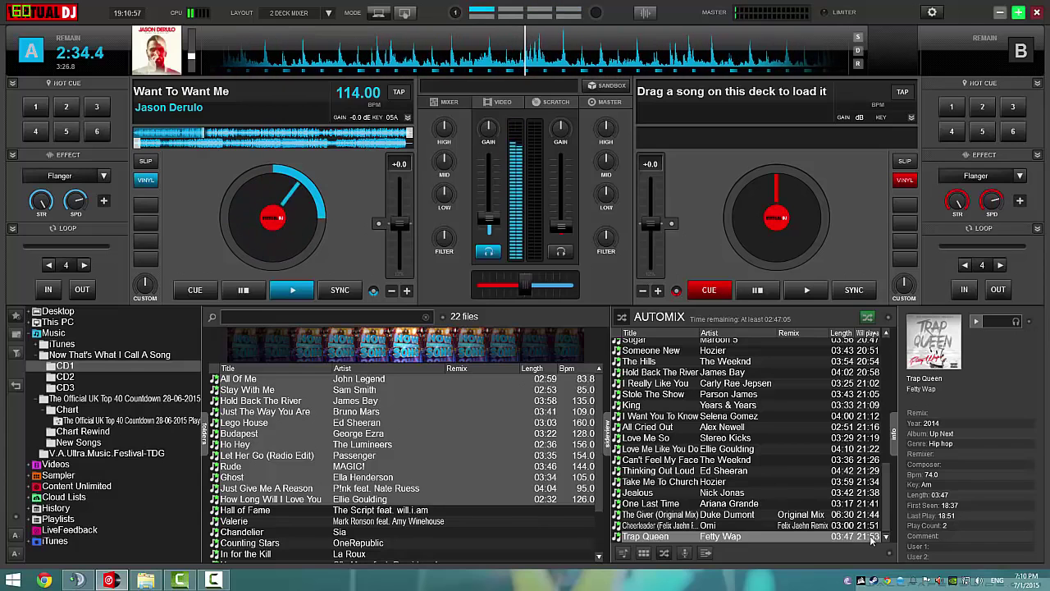
drag(871, 539, 642, 348)
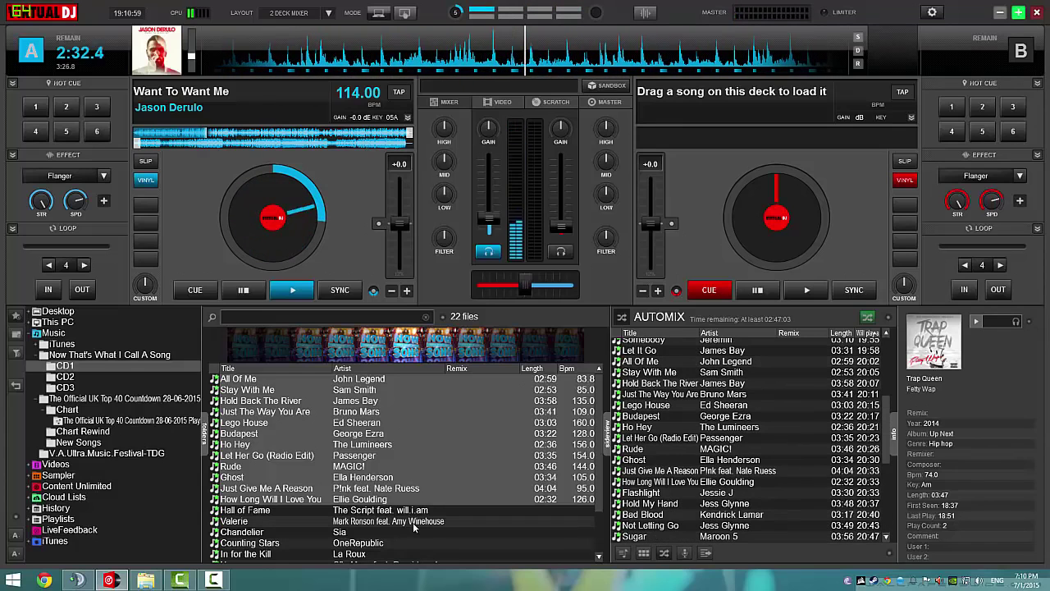